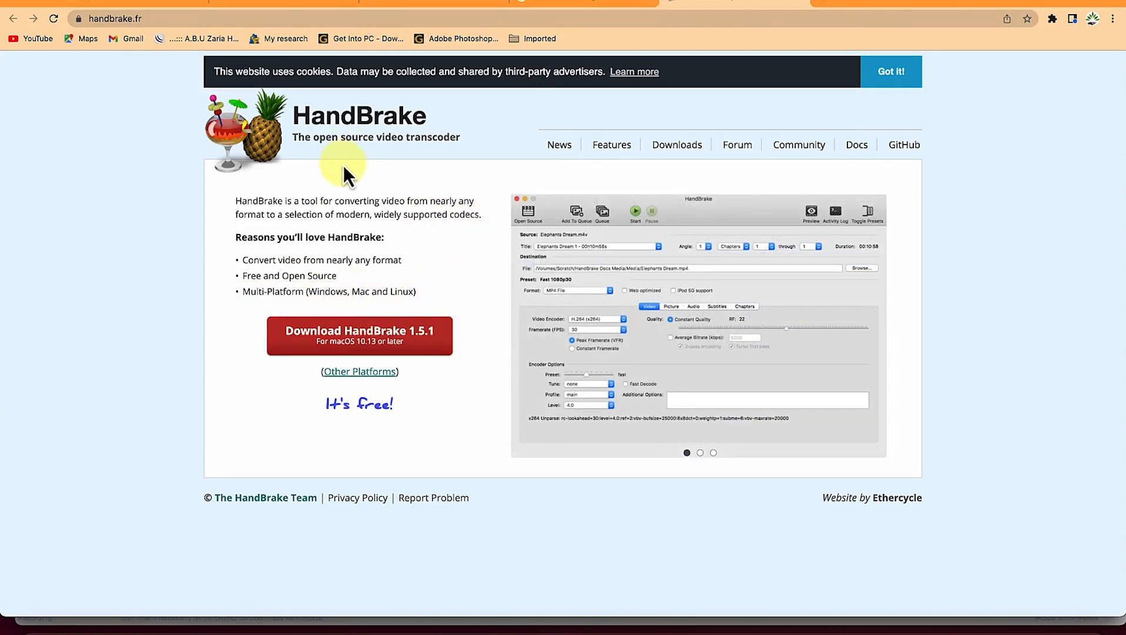
Check the Google search result for HandBrake and its official download page at handbrake.fr
click(579, 7)
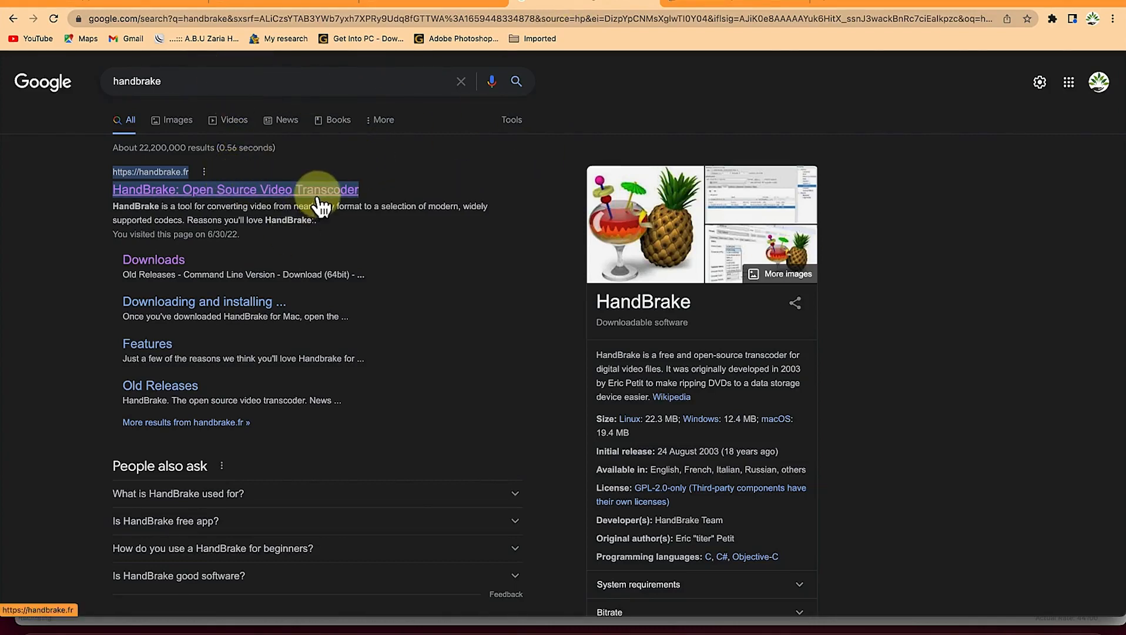
click(719, 5)
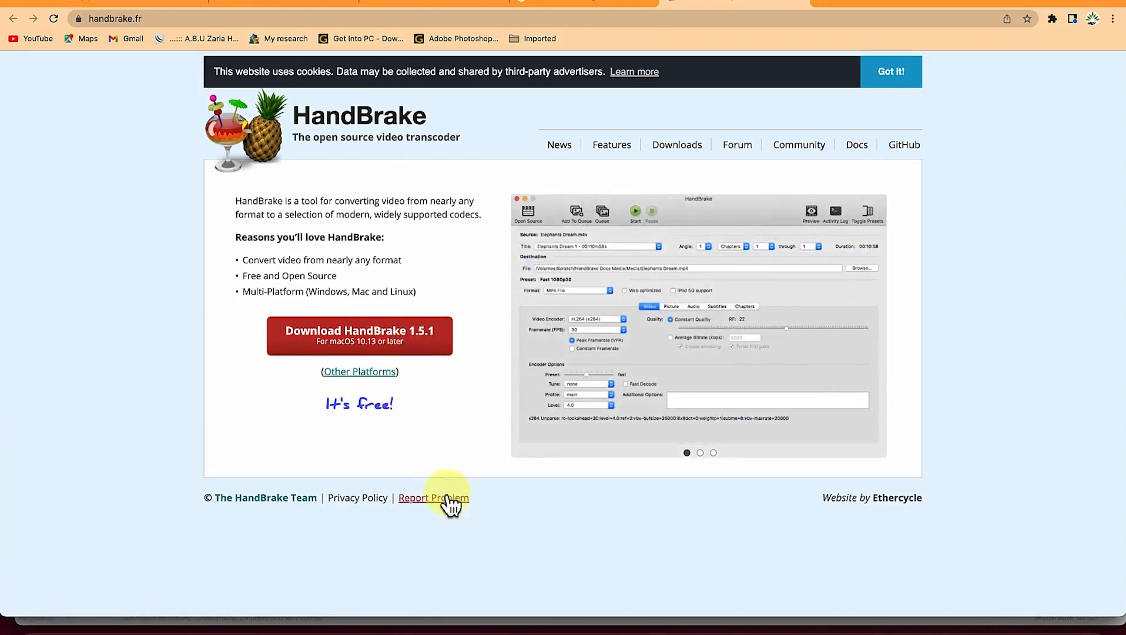
Switch to HandBrake in full screen and load Adobe all.mp4 from the Adobe Output folder as the source video
click(658, 624)
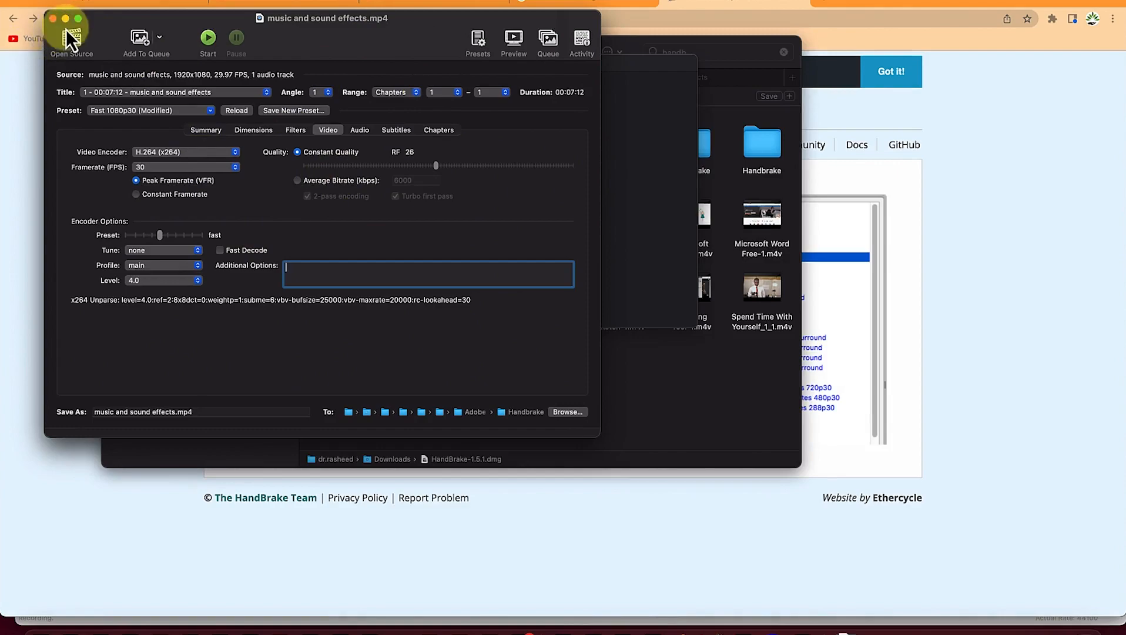
click(79, 19)
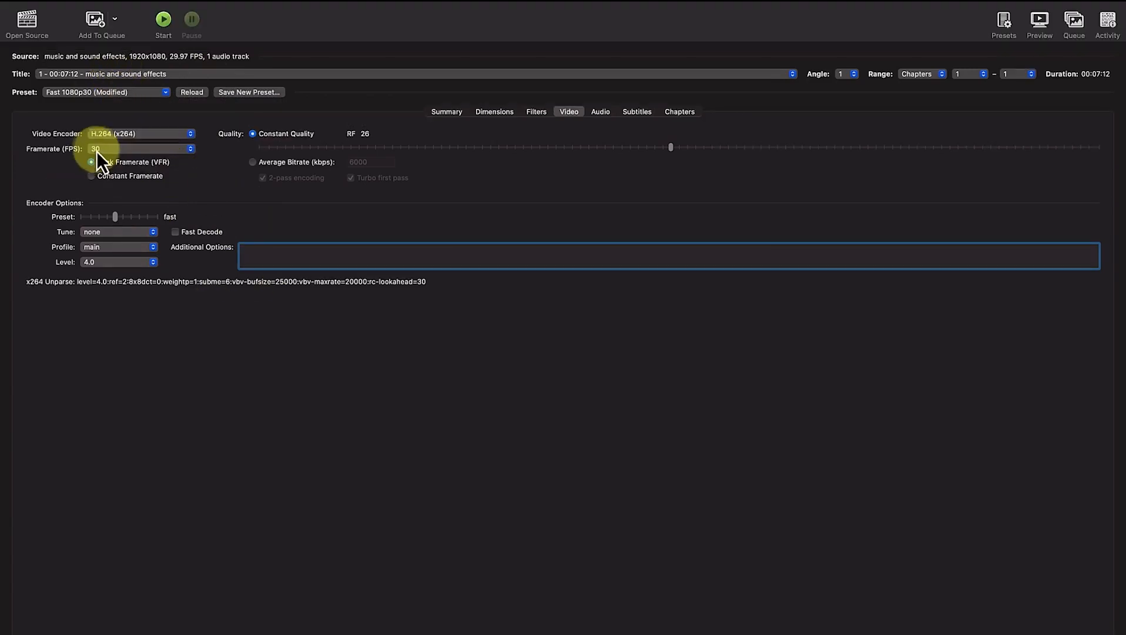
click(31, 24)
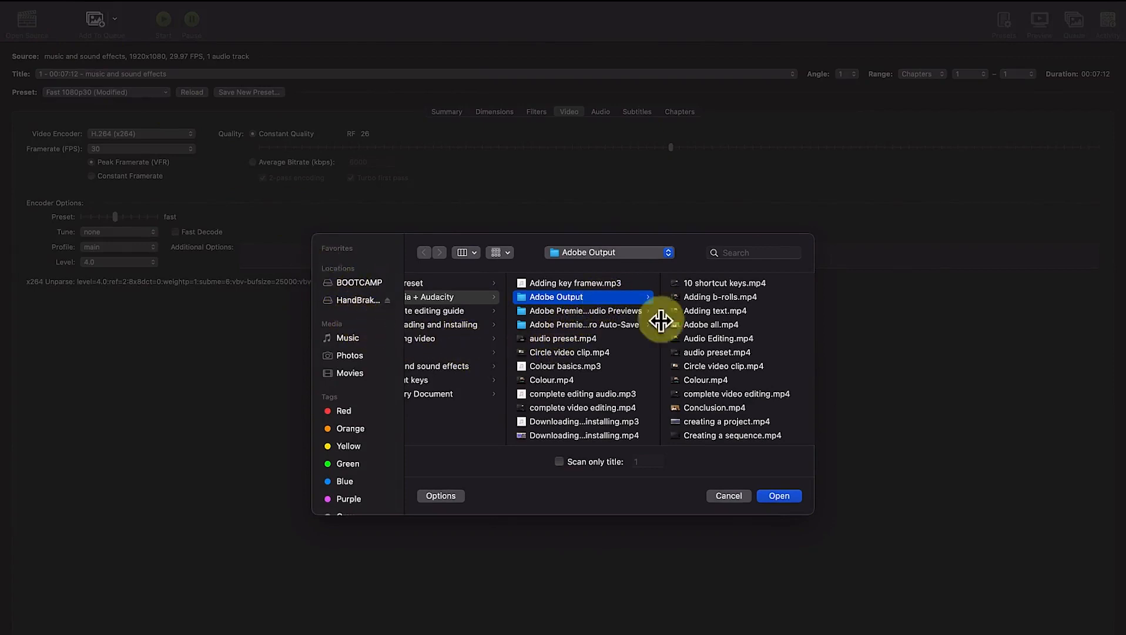
scroll(742, 382, down, 5)
click(713, 396)
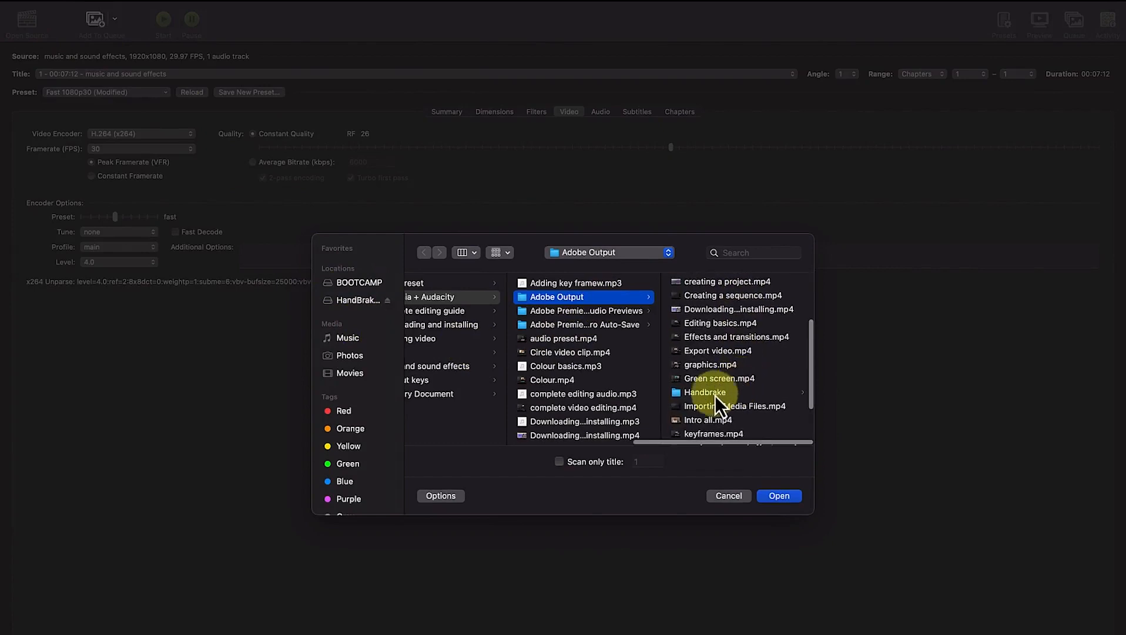
click(561, 330)
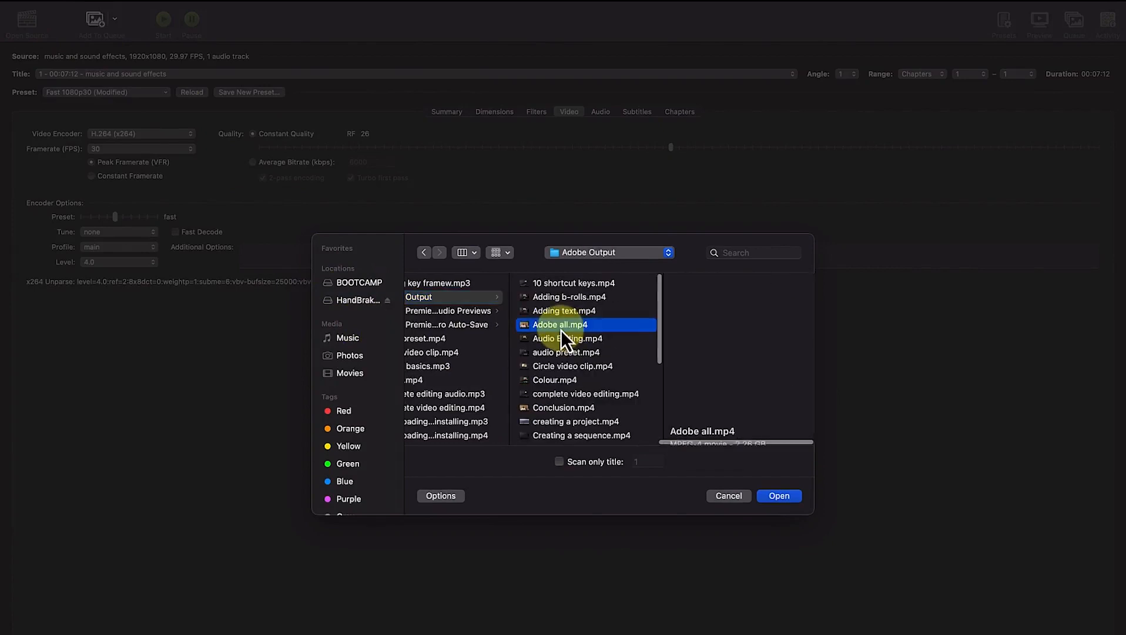
scroll(702, 391, down, 3)
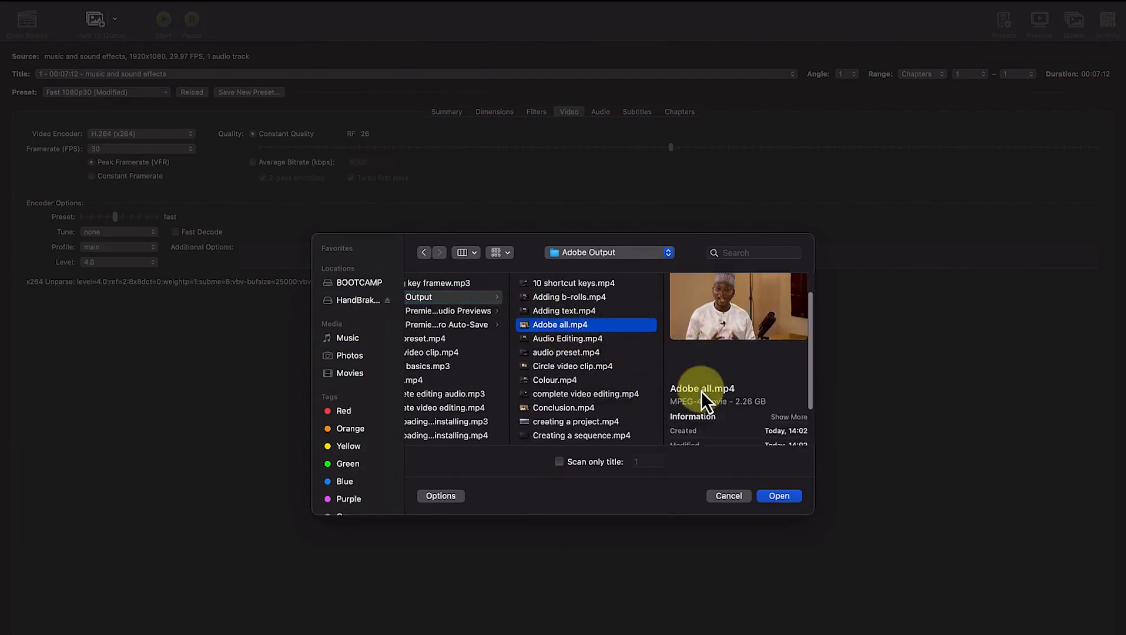
scroll(760, 397, down, 2)
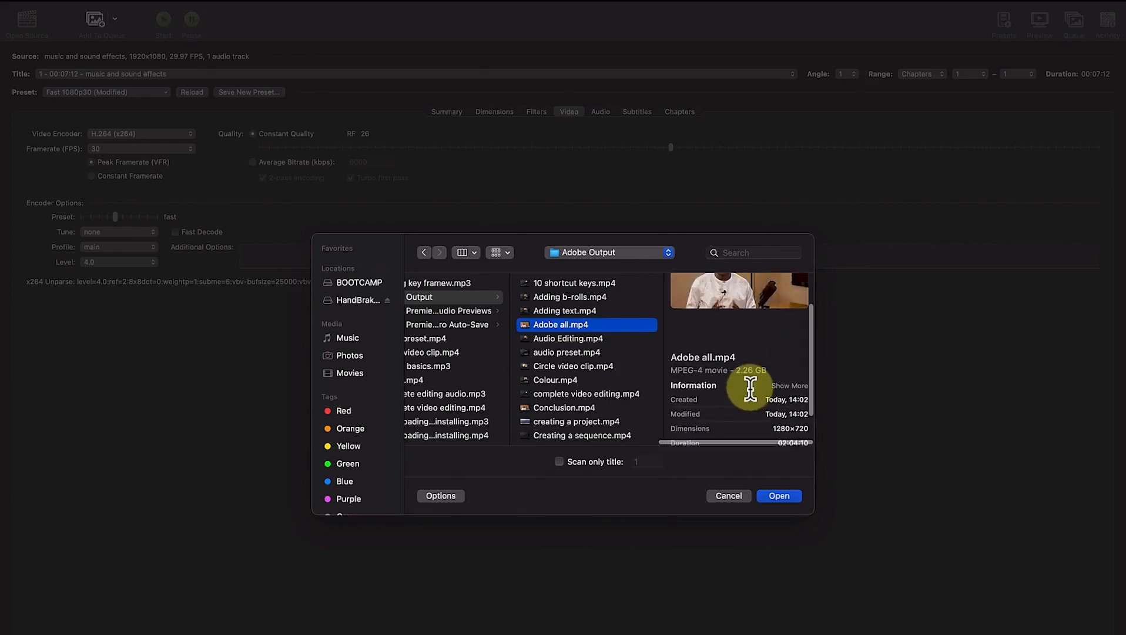
scroll(756, 367, up, 3)
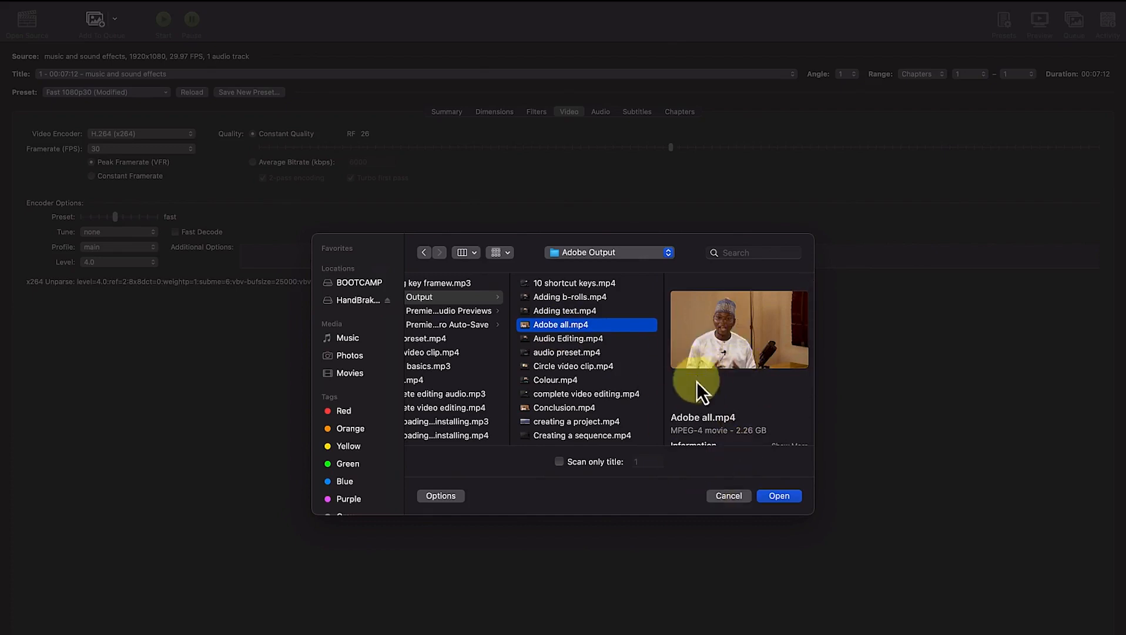
click(777, 496)
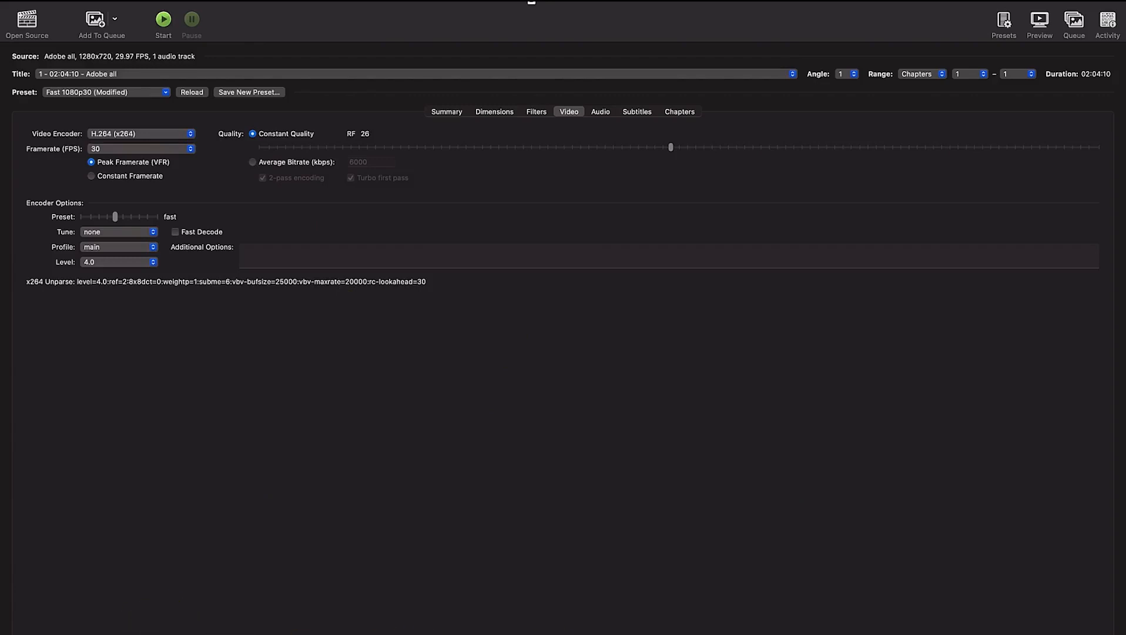
Choose the Handbrake folder as the destination for the converted Adobe all.mp4
click(1092, 616)
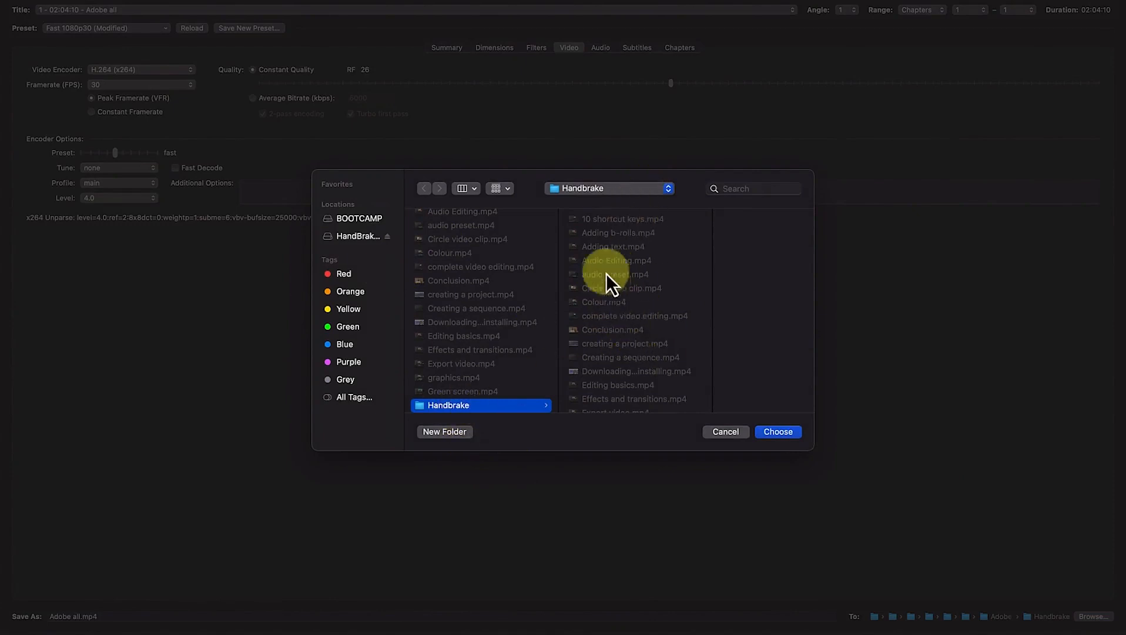
click(780, 435)
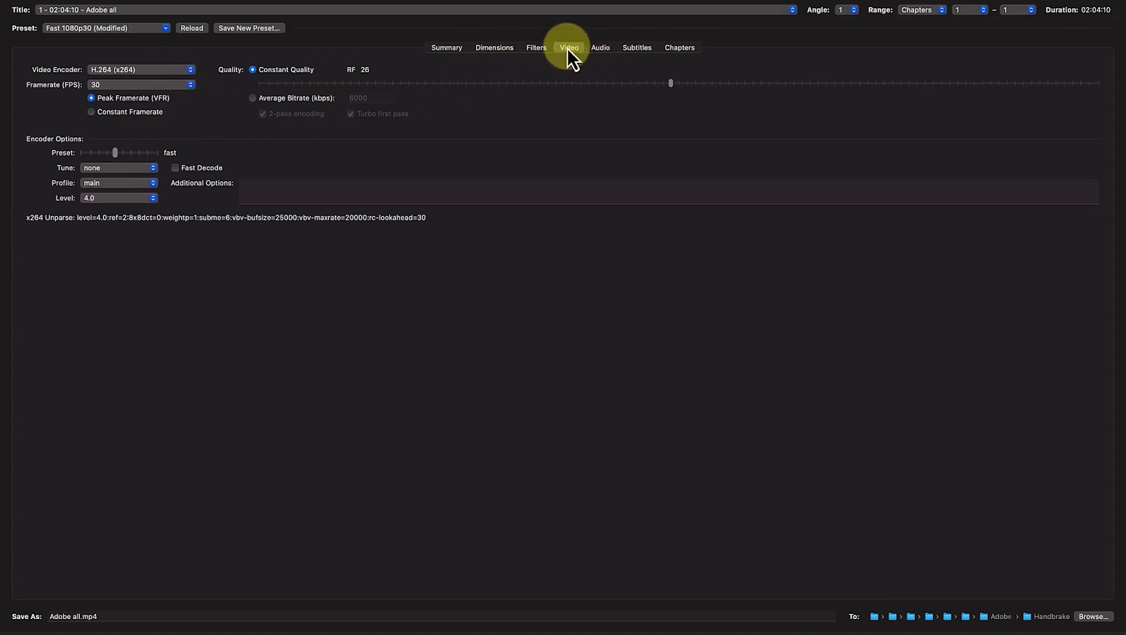
Review the audio, subtitle, chapter, dimension and summary settings for the Adobe all.mp4 conversion
click(601, 48)
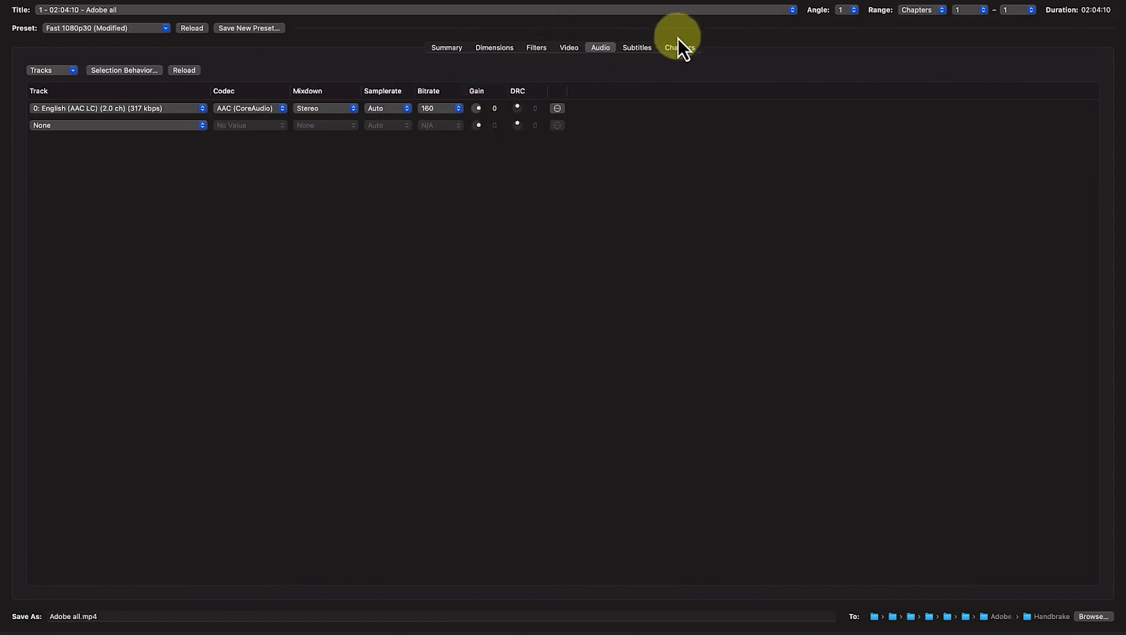
click(642, 49)
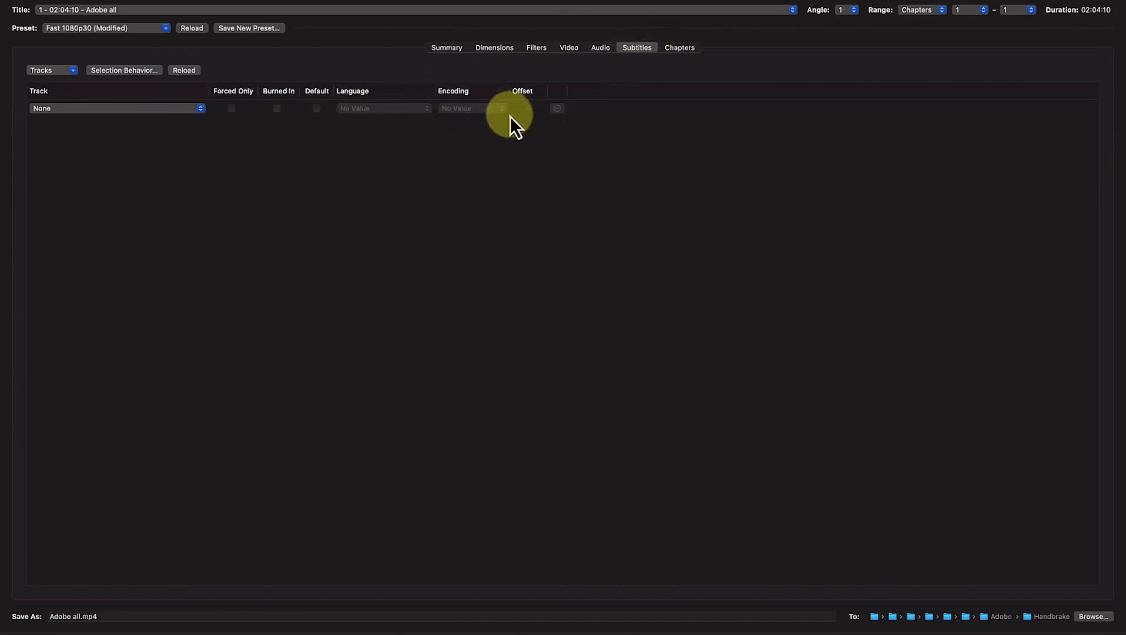
click(682, 48)
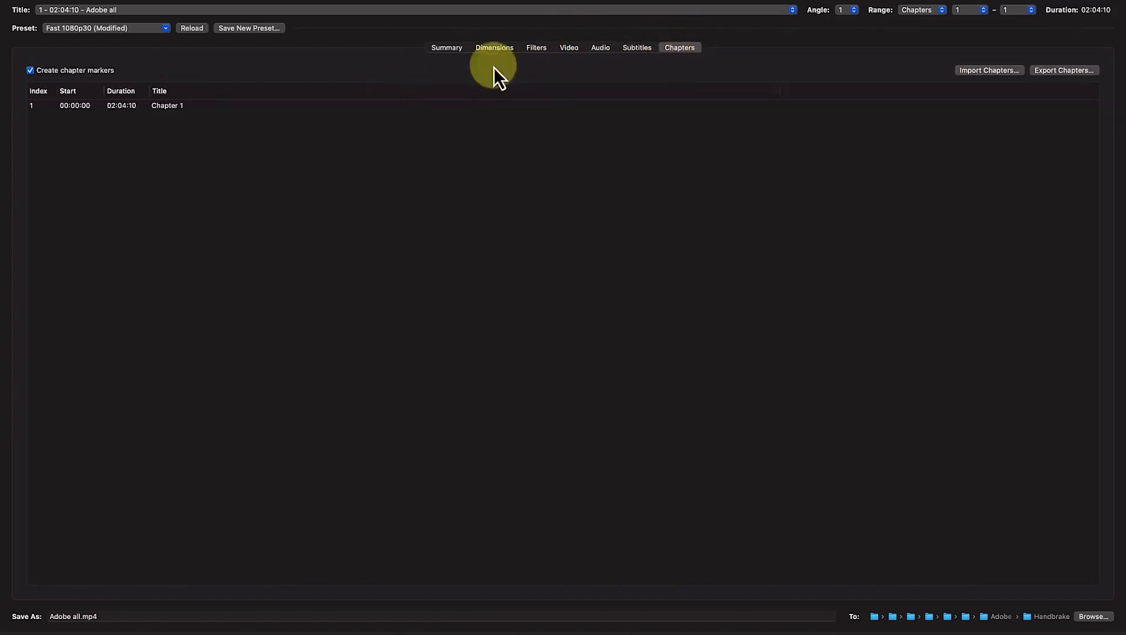
click(493, 51)
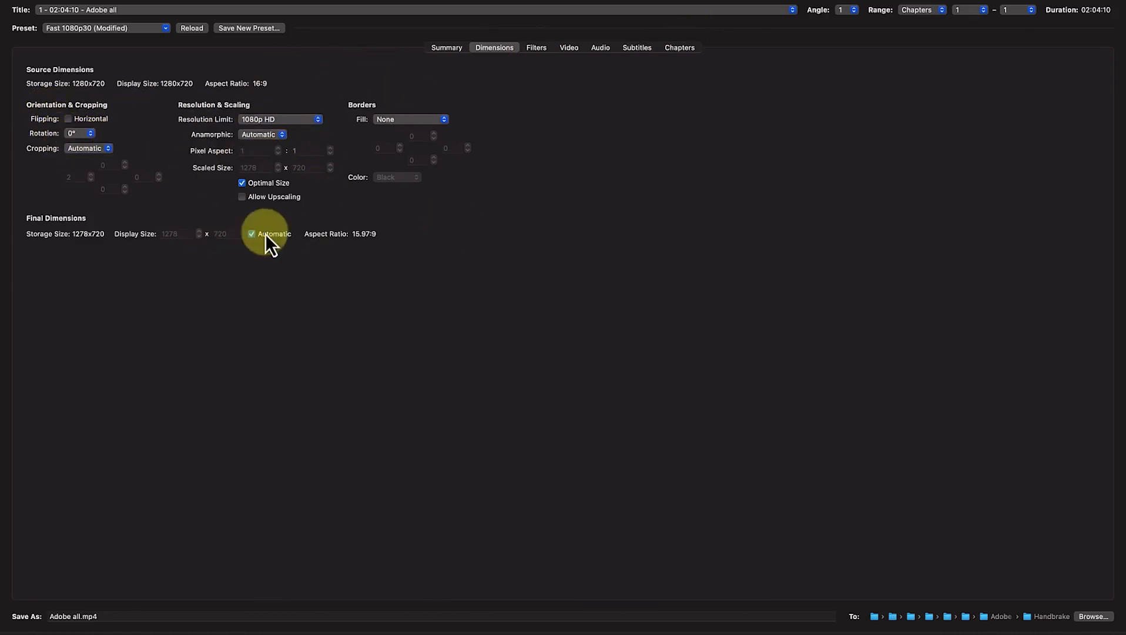
click(443, 52)
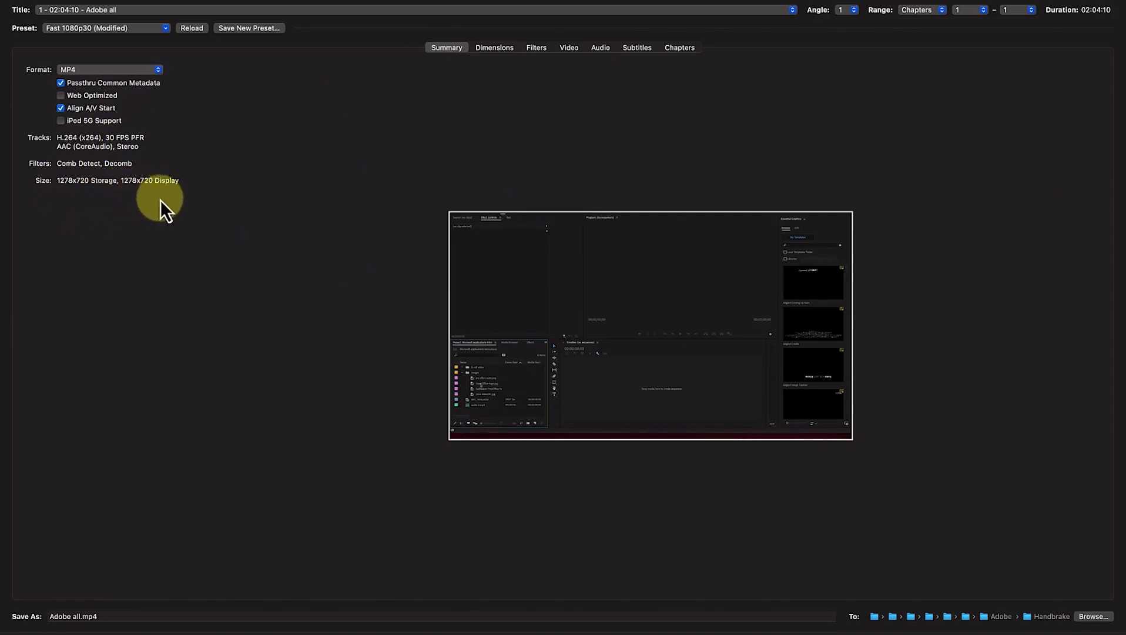
Set the video's constant quality to RF 30
click(569, 48)
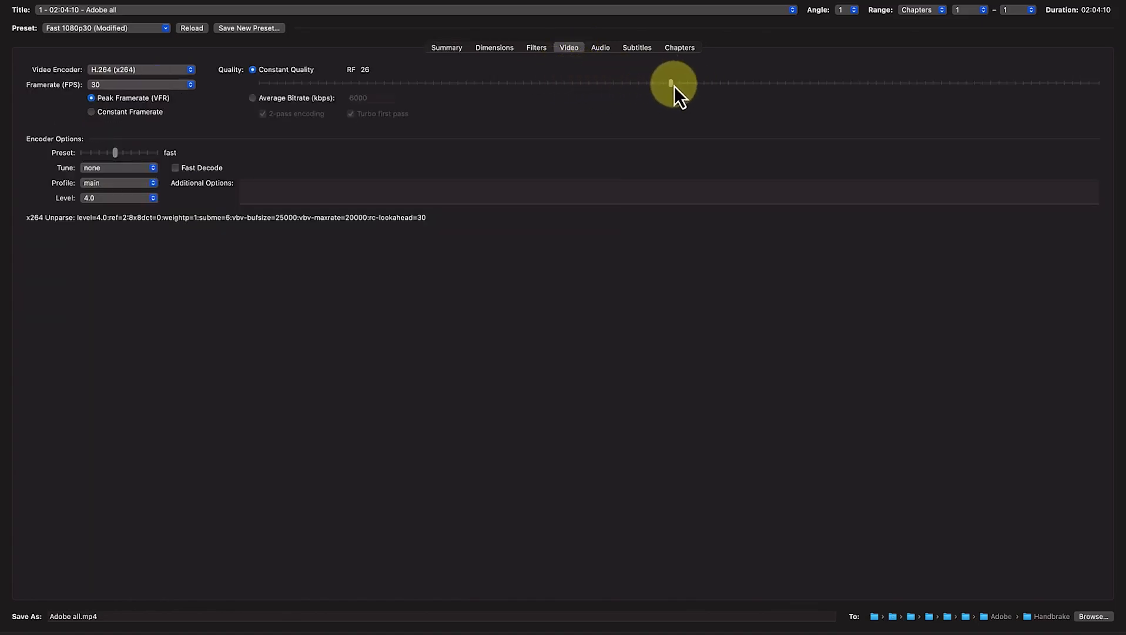
mouse_move(671, 86)
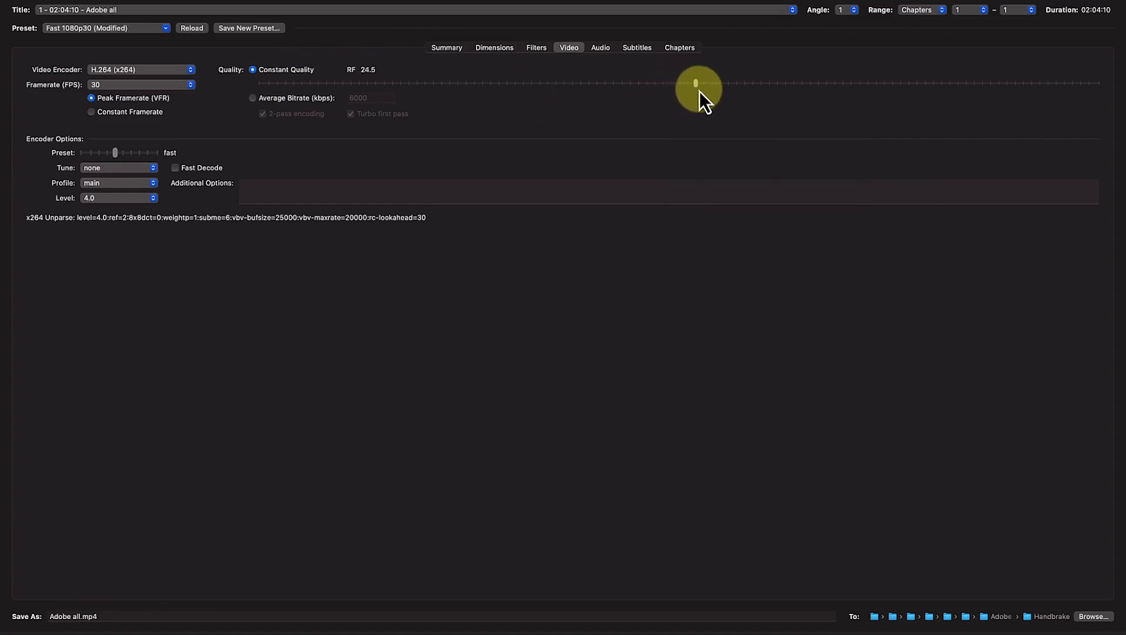
drag(704, 90, 712, 90)
drag(711, 89, 623, 83)
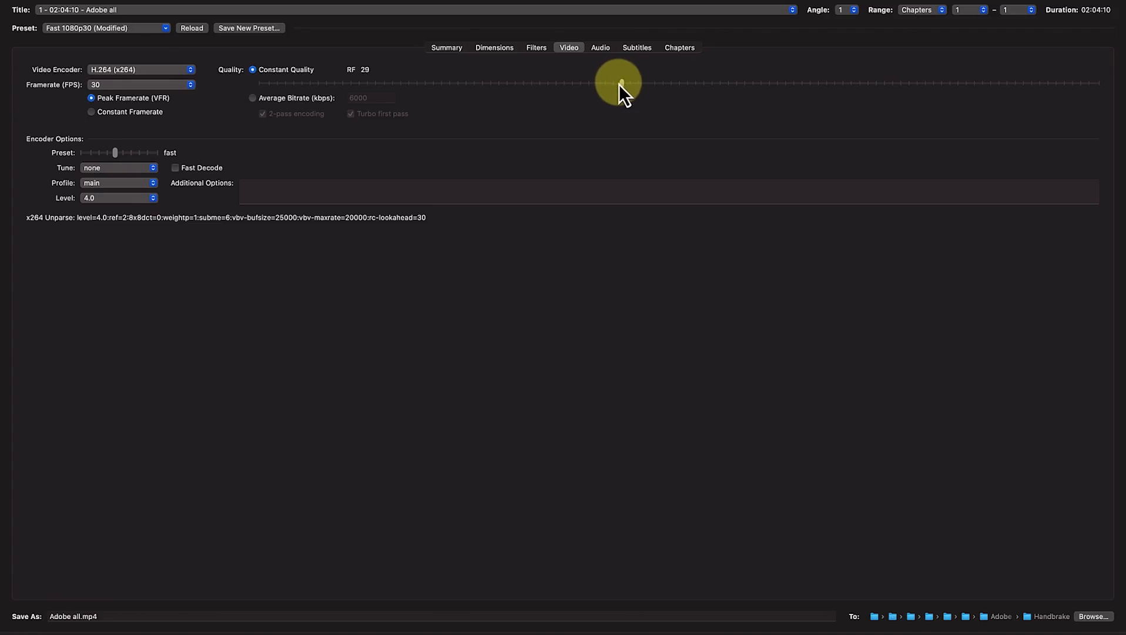
drag(613, 83, 606, 83)
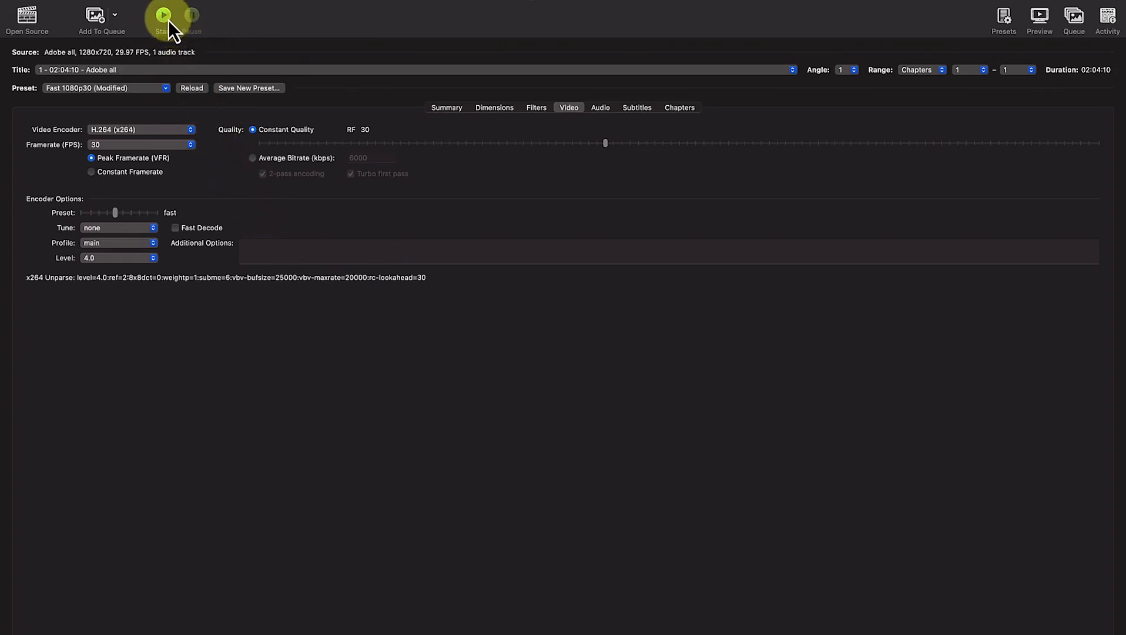
Start encoding Adobe all.mp4 and show the queue to check the job
click(1081, 22)
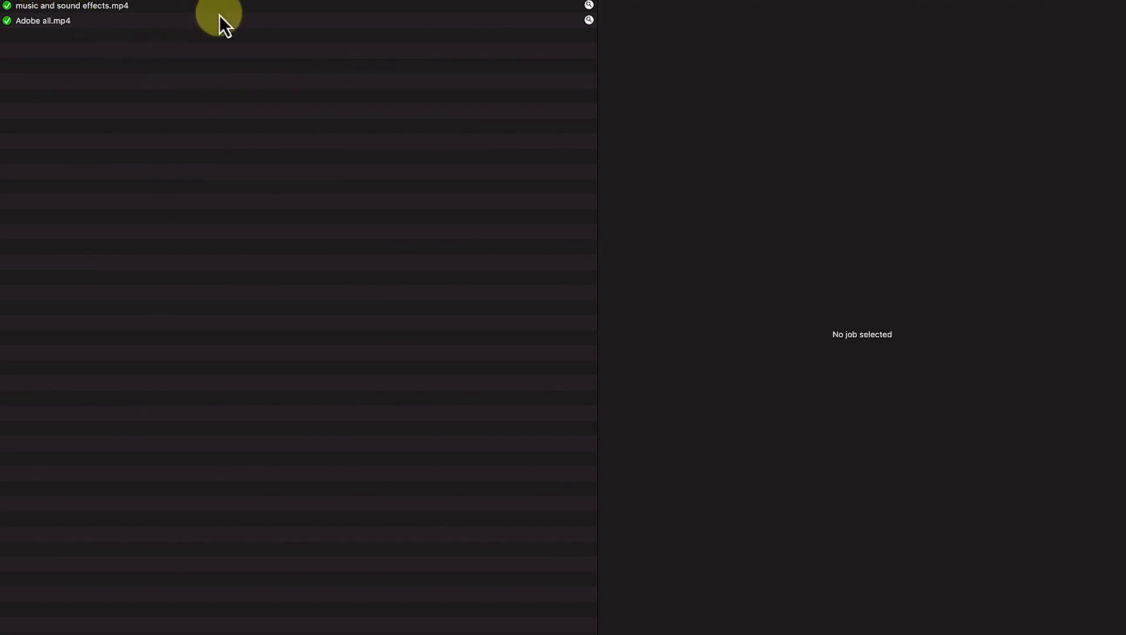
Switch to Finder and play the first few seconds of Adobe all.mp4 full screen to check its picture quality
mouse_move(220, 1)
key(ctrl+Up)
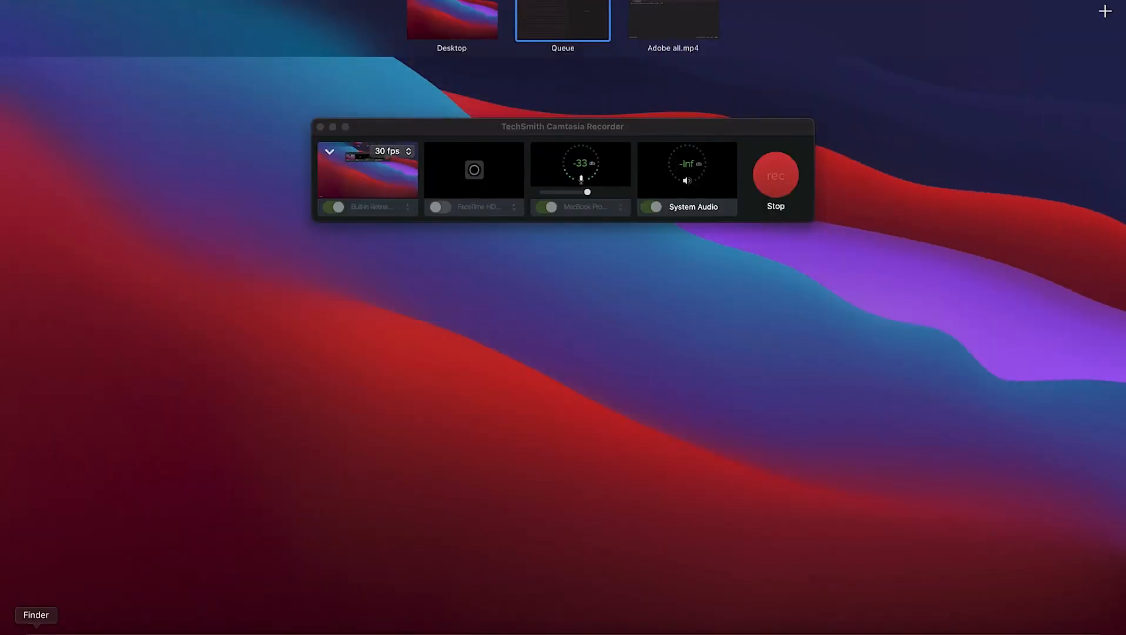
click(39, 632)
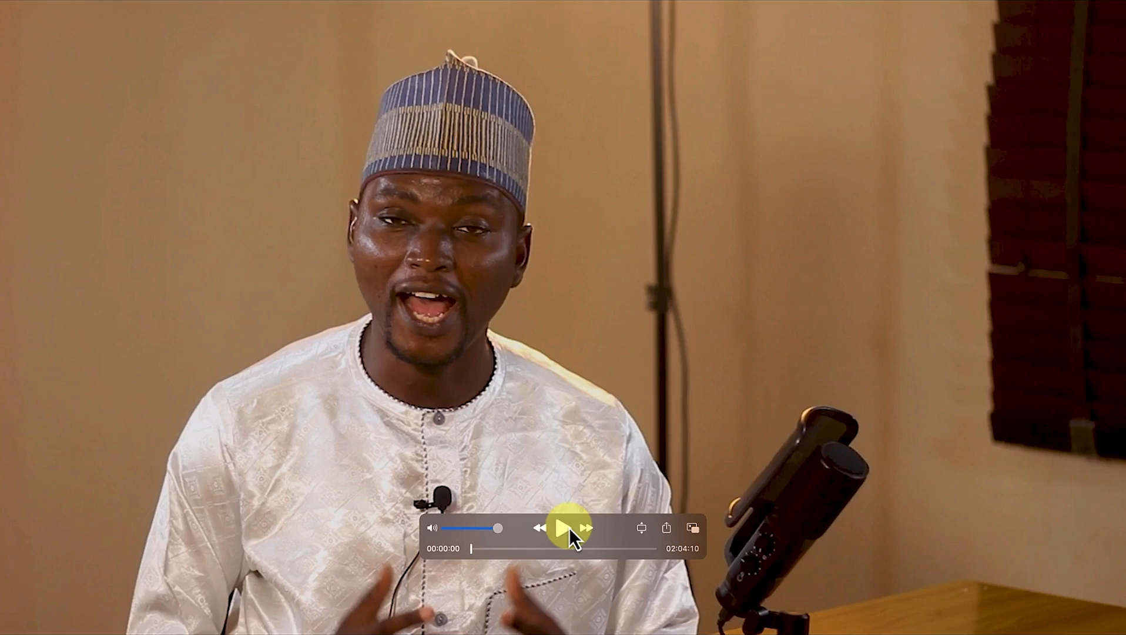
click(570, 528)
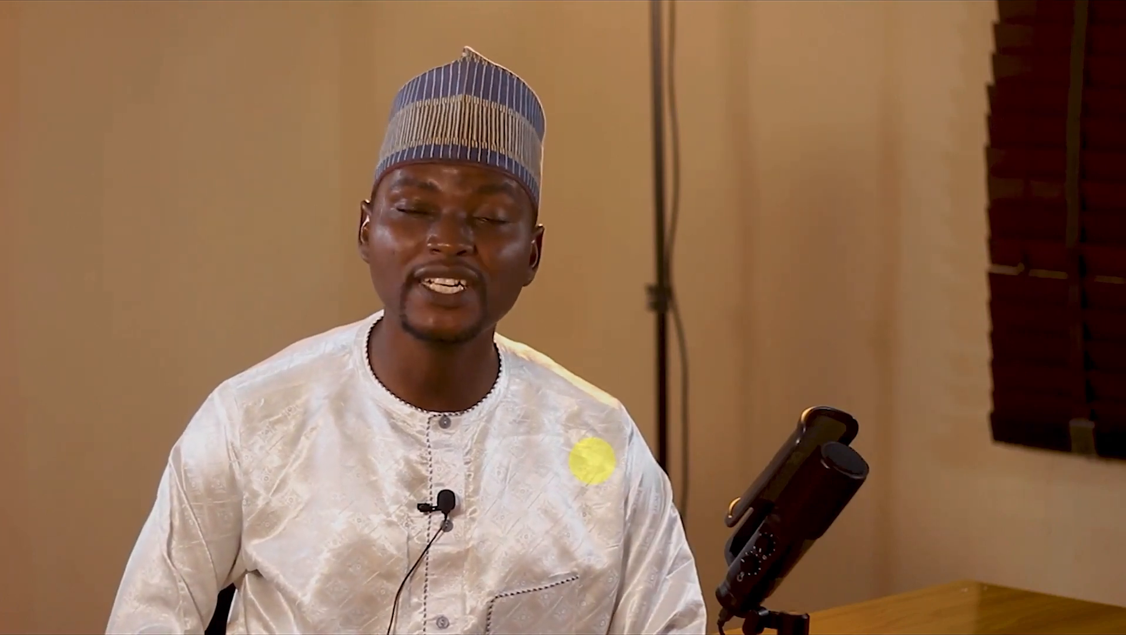
mouse_move(552, 582)
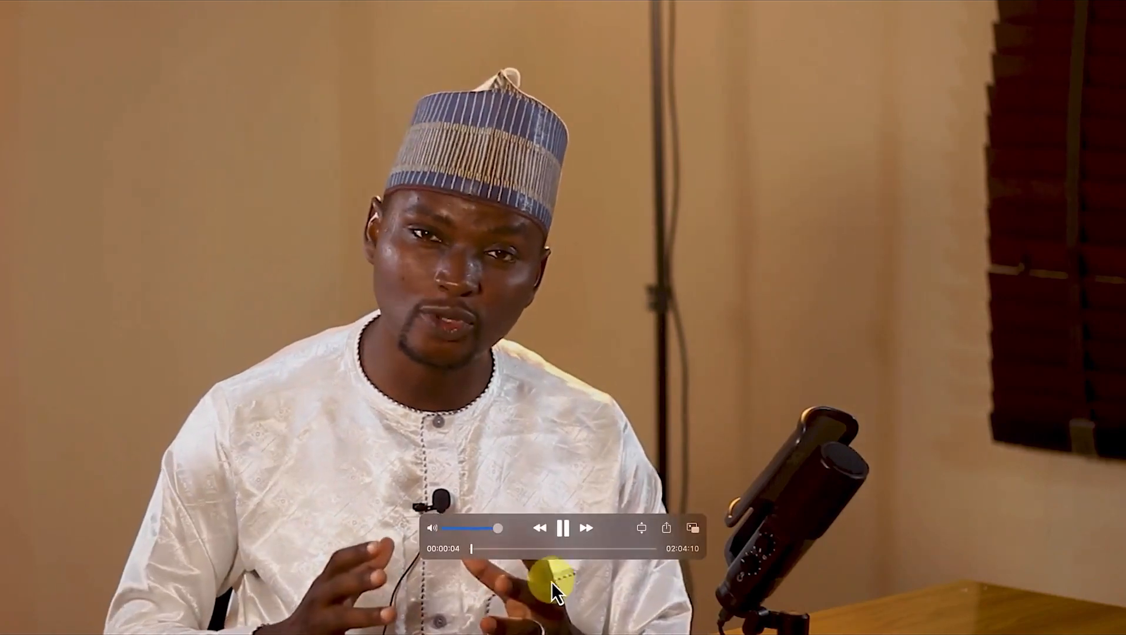
click(563, 538)
key(Escape)
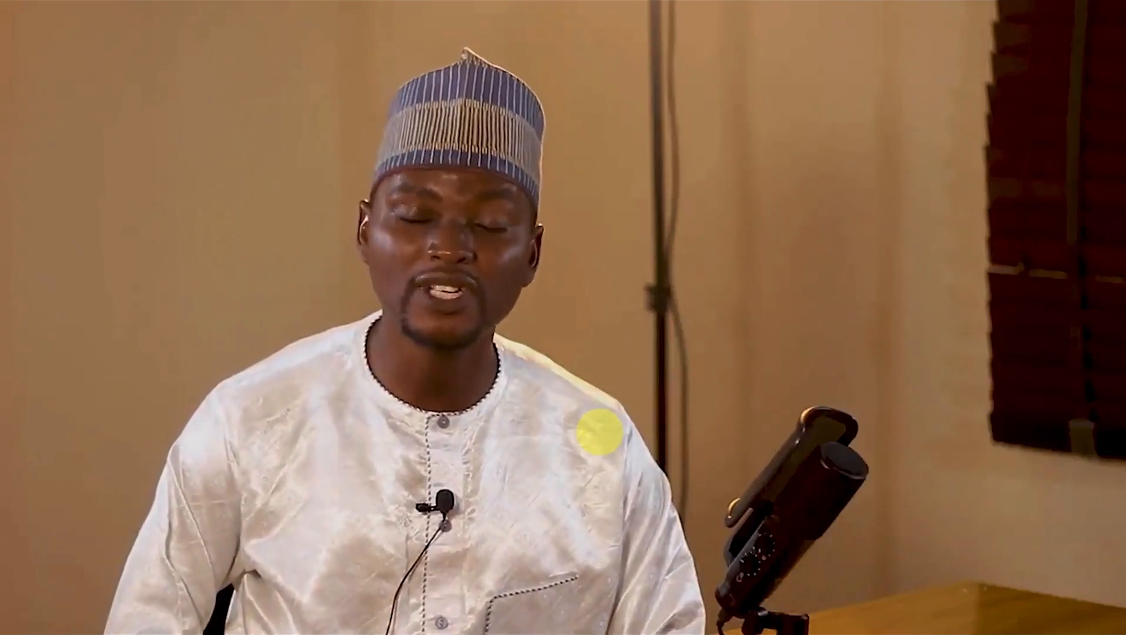
Play the start of the compressed Adobe all.mp4 from the Handbrake folder for comparison, then close the video
mouse_move(600, 439)
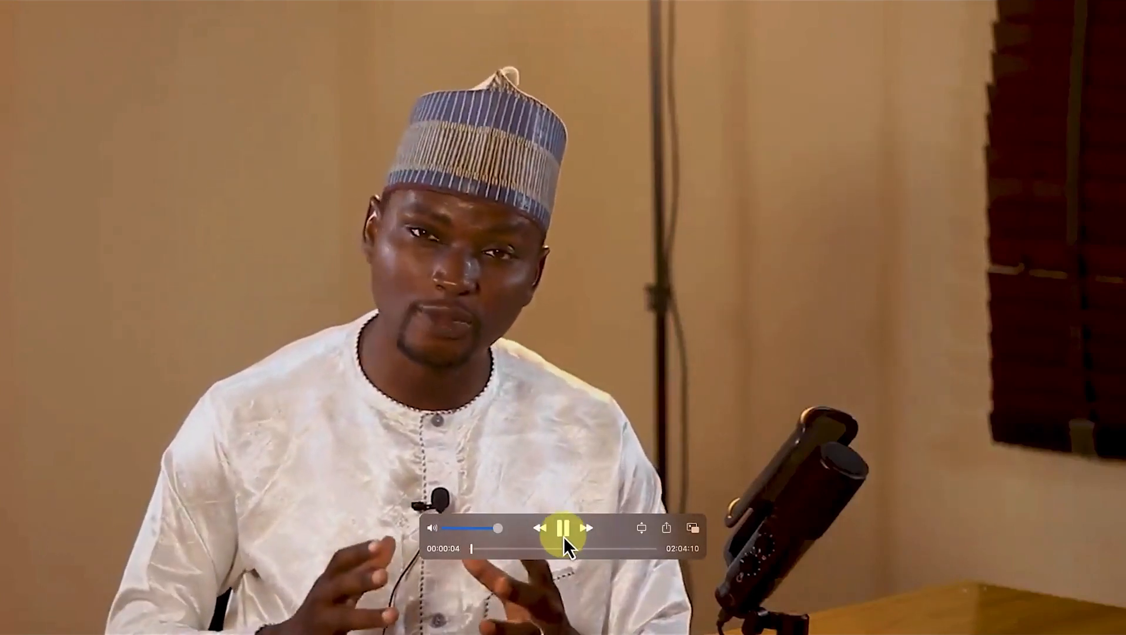
click(564, 536)
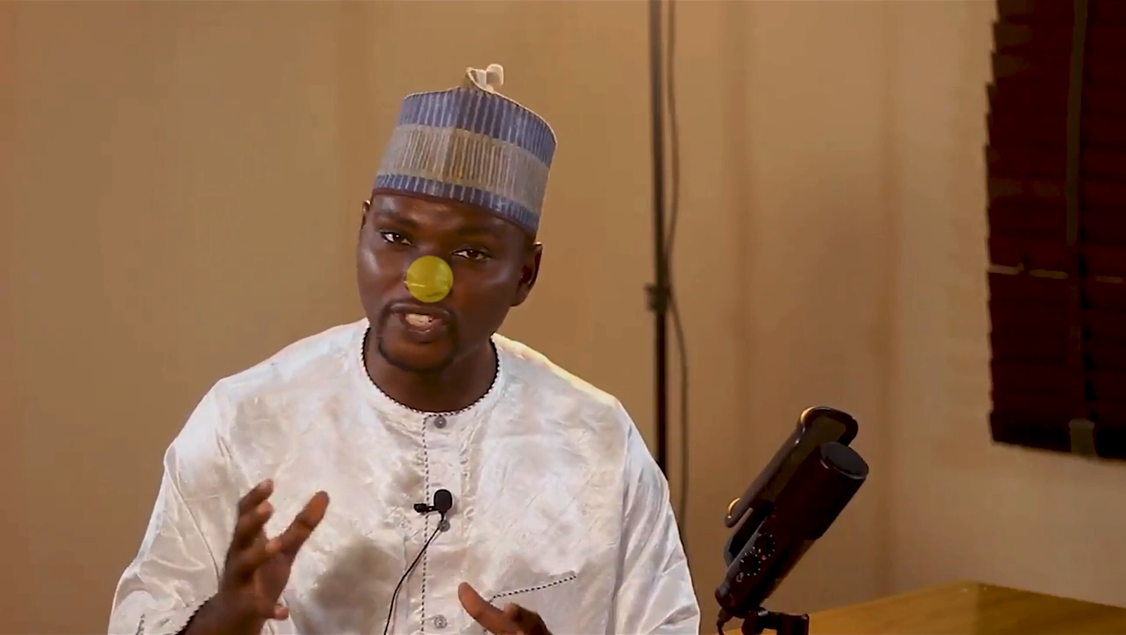
key(Escape)
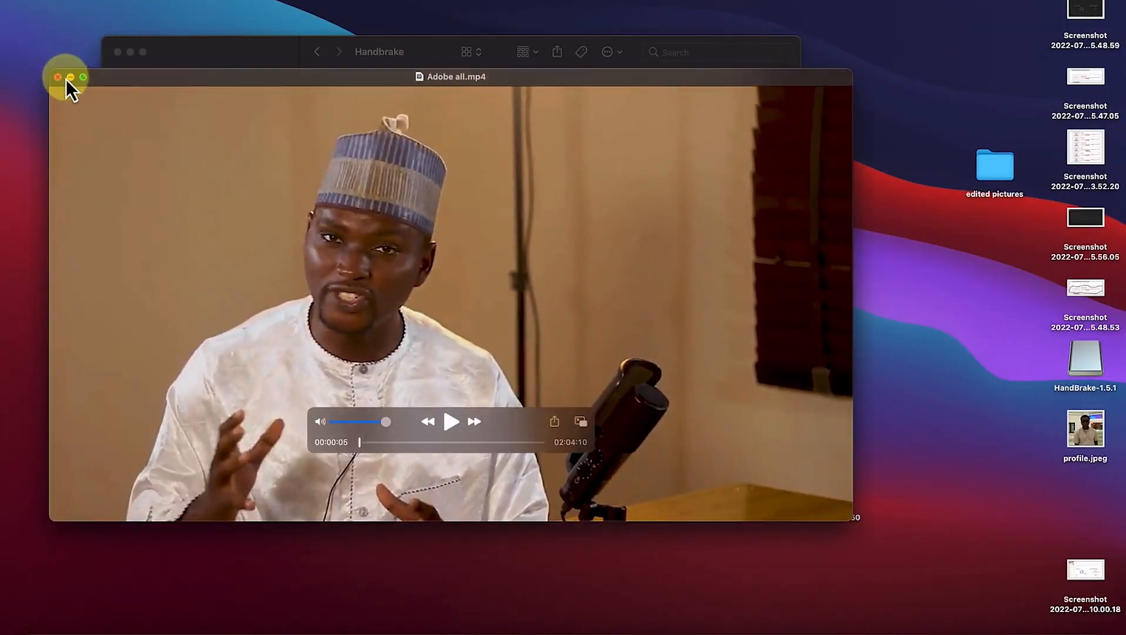
click(57, 77)
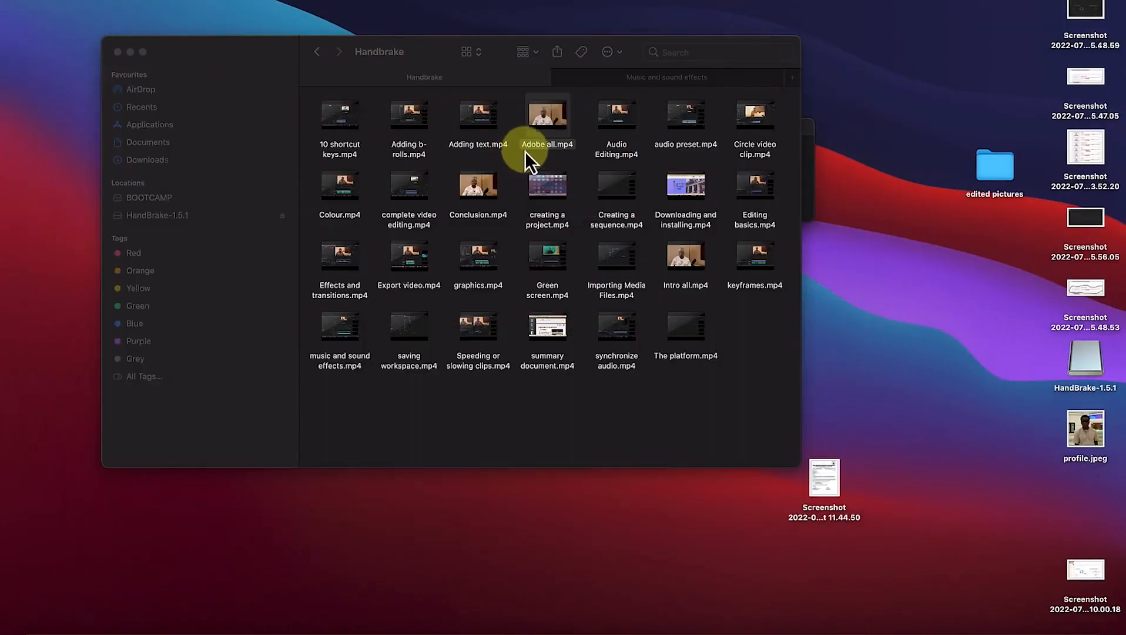
Compare the file information of the compressed Adobe all.mp4 in the Handbrake folder with the original in Adobe Output
right_click(534, 147)
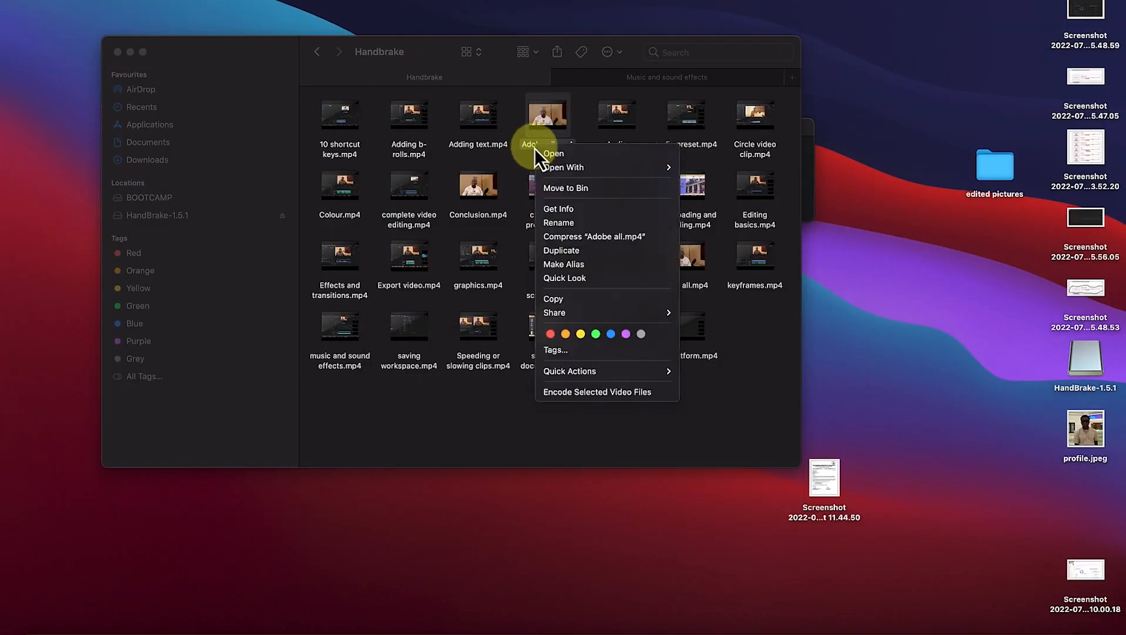
click(585, 213)
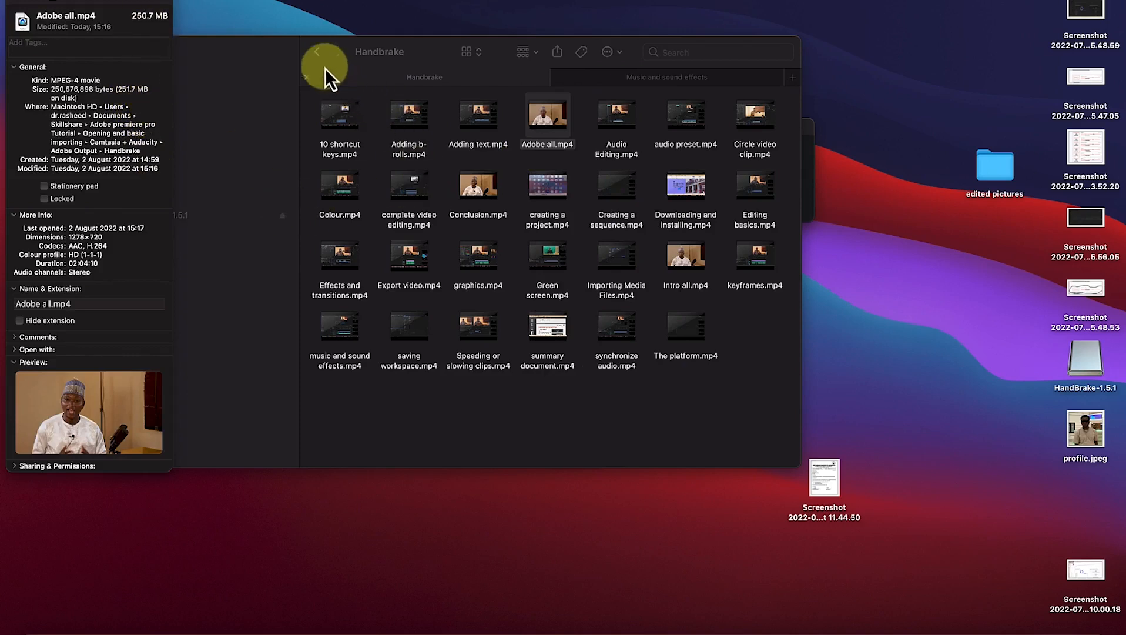
click(318, 52)
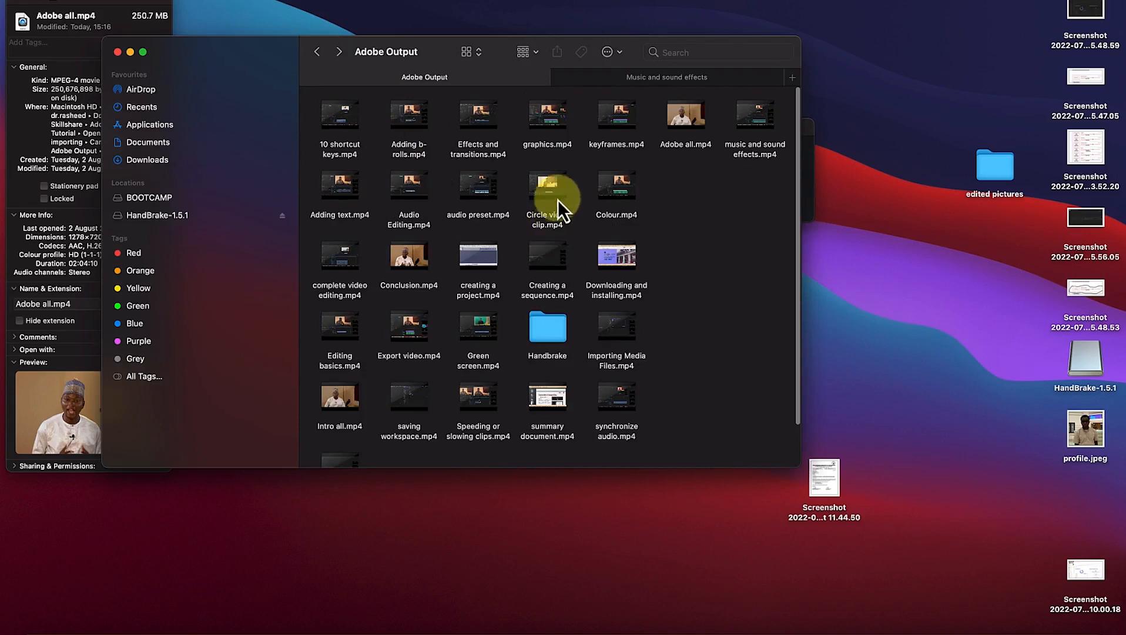
right_click(686, 144)
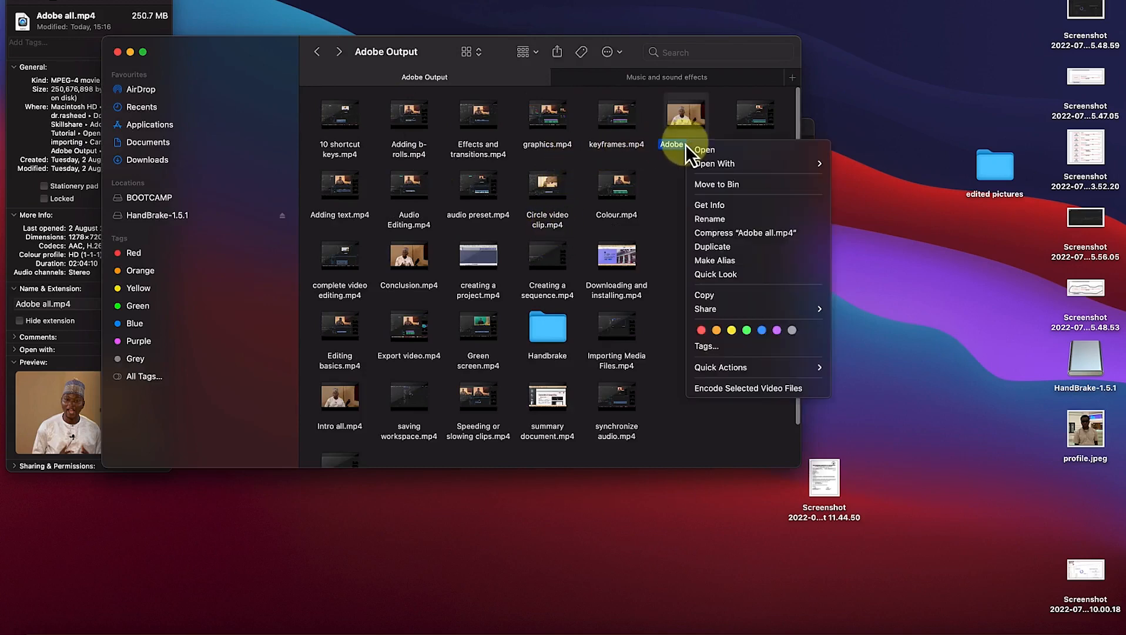
click(719, 203)
drag(403, 48, 687, 95)
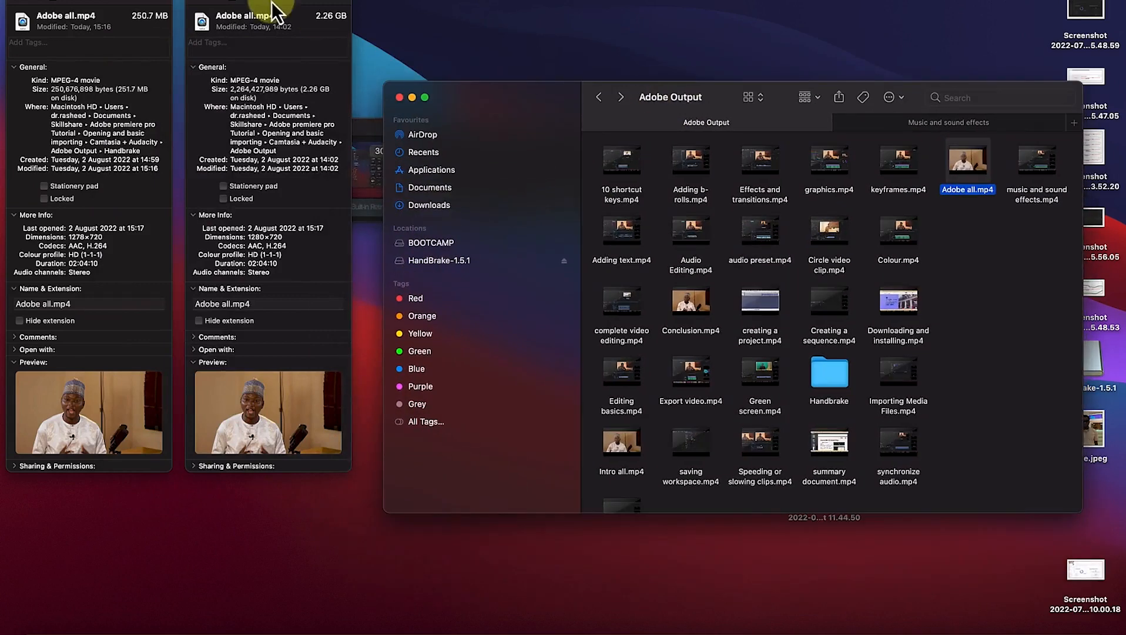